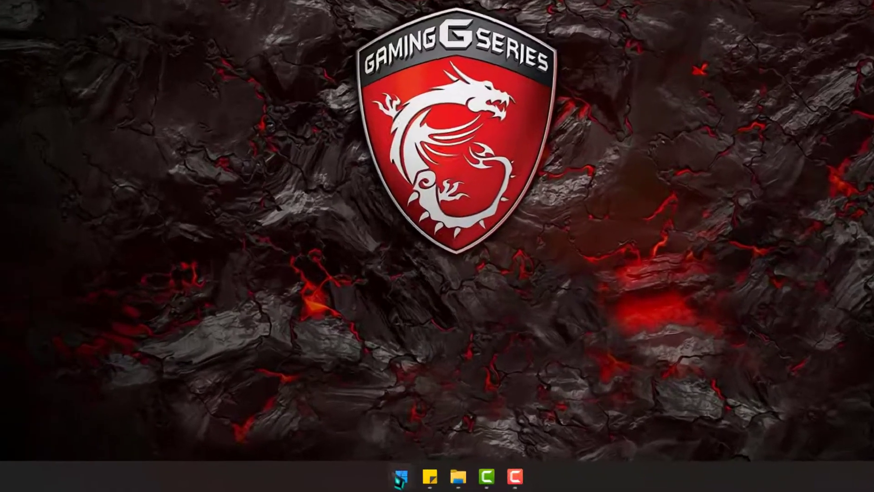
# Launch Task Manager from the Start button's right-click menu.
pyautogui.rightClick(397, 481)
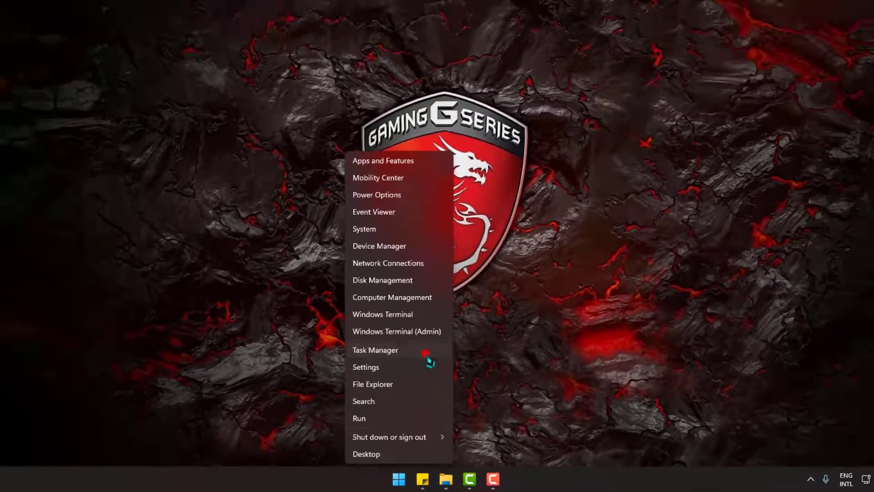
pyautogui.click(439, 314)
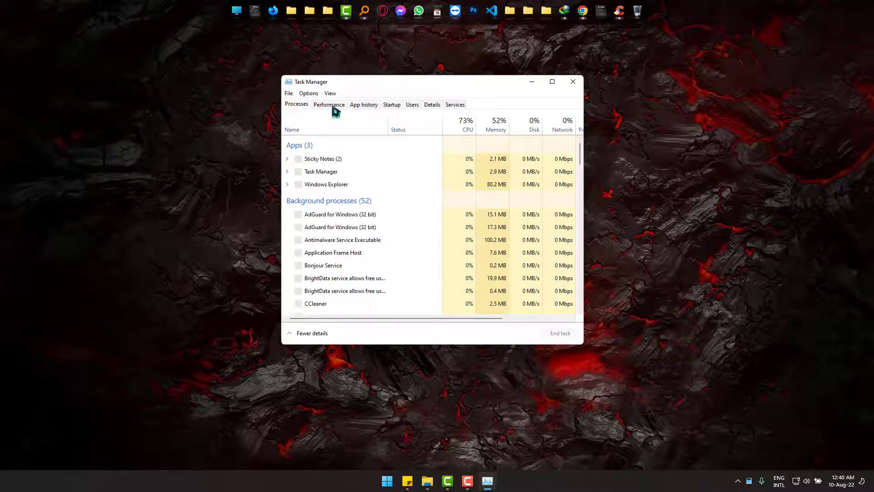
# Show the Performance graphs for Disk 0 (C:), the 224 GB SSD system drive.
pyautogui.click(331, 106)
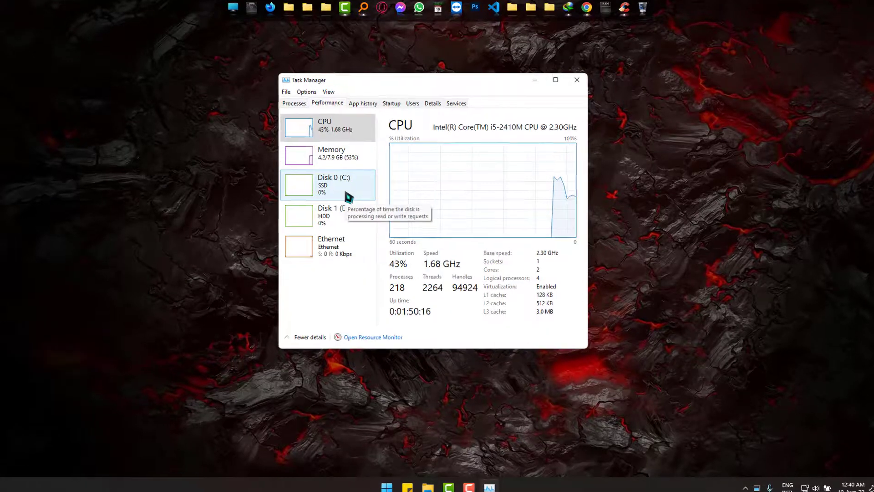
pyautogui.click(348, 197)
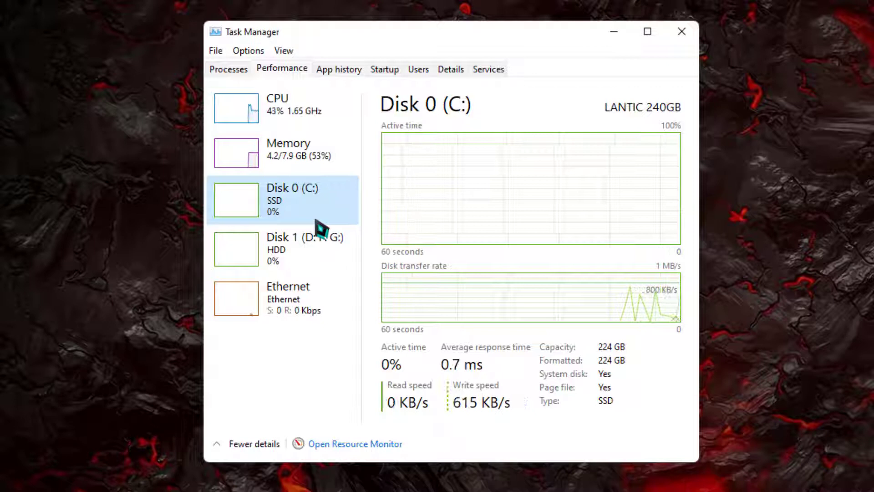
pyautogui.click(313, 262)
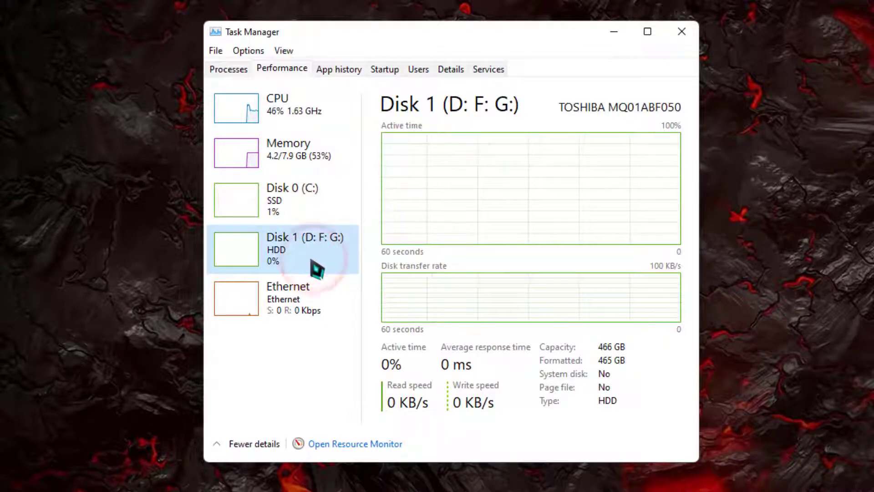
pyautogui.click(309, 210)
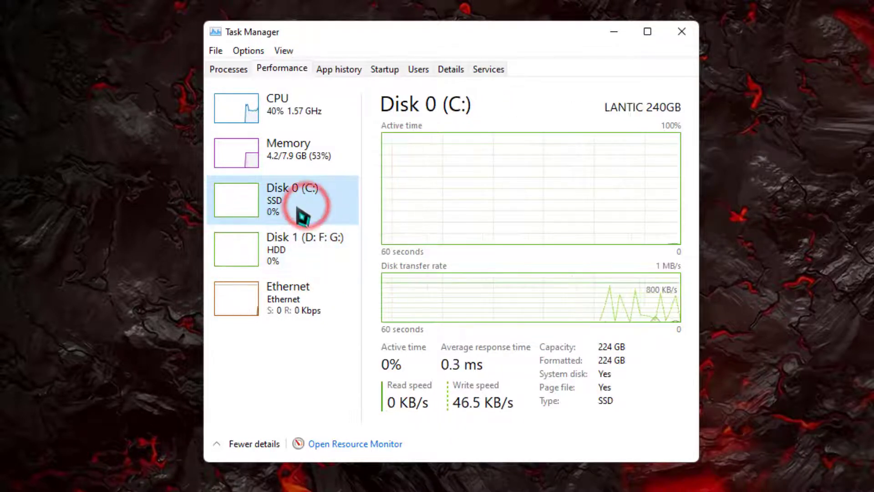